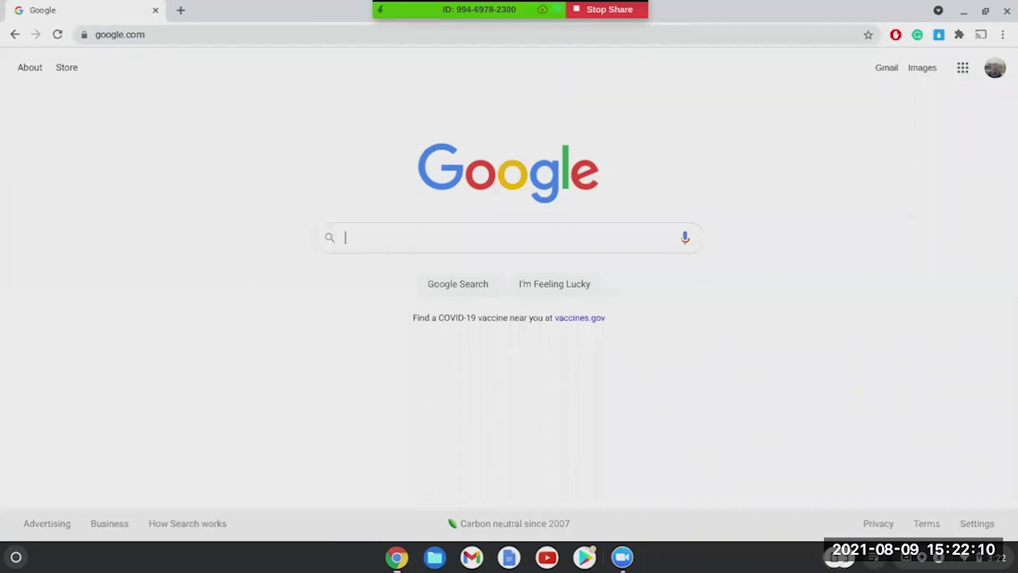
- Open joinwifi.denison.edu and follow its Chrome Web Store link to the JoinNow MultiOS extension
click(295, 34)
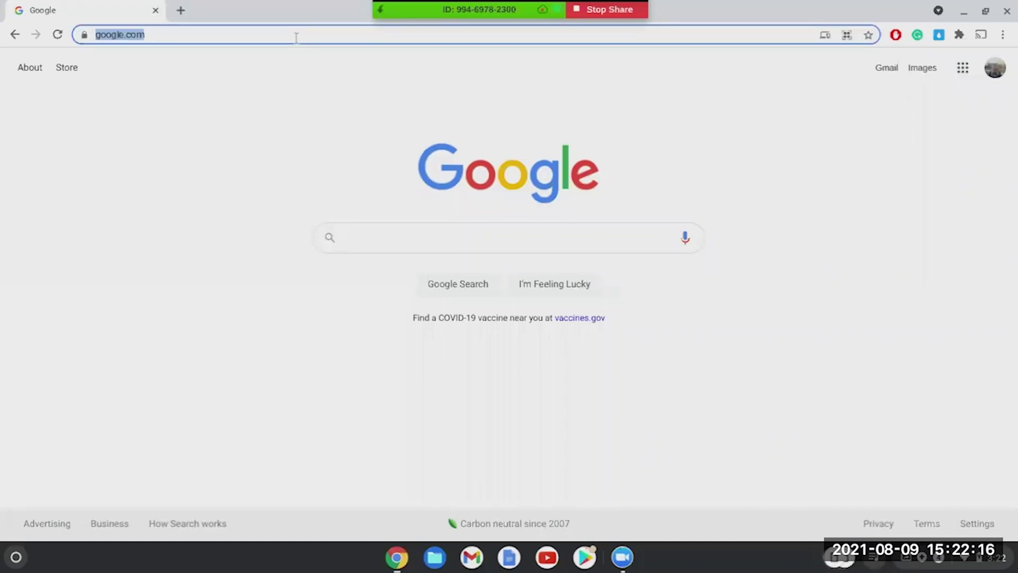
text(join)
key(Return)
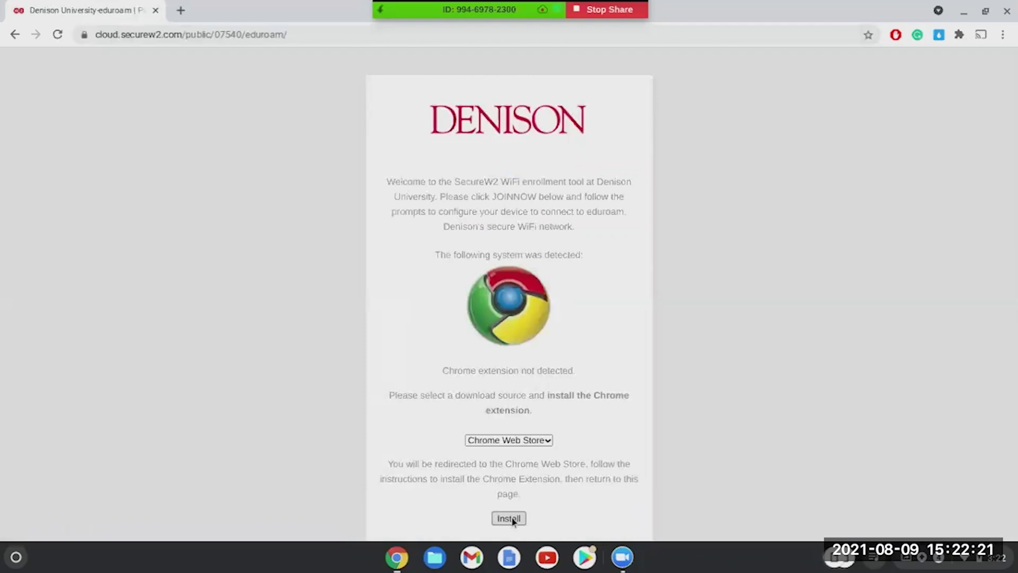
click(509, 518)
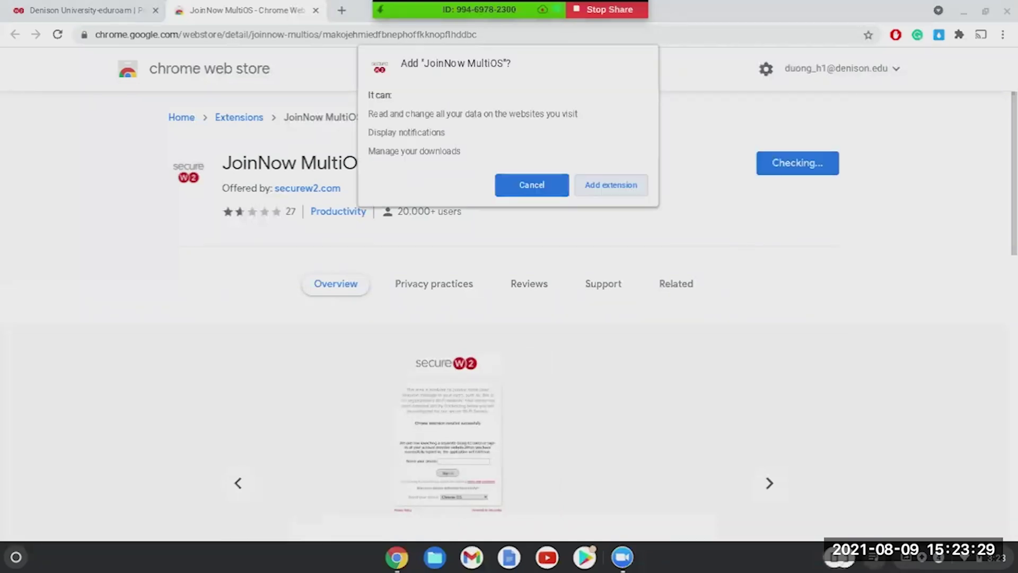
- Add the JoinNow MultiOS extension to Chrome, then start Sign in on the Denison eduroam tab
click(611, 185)
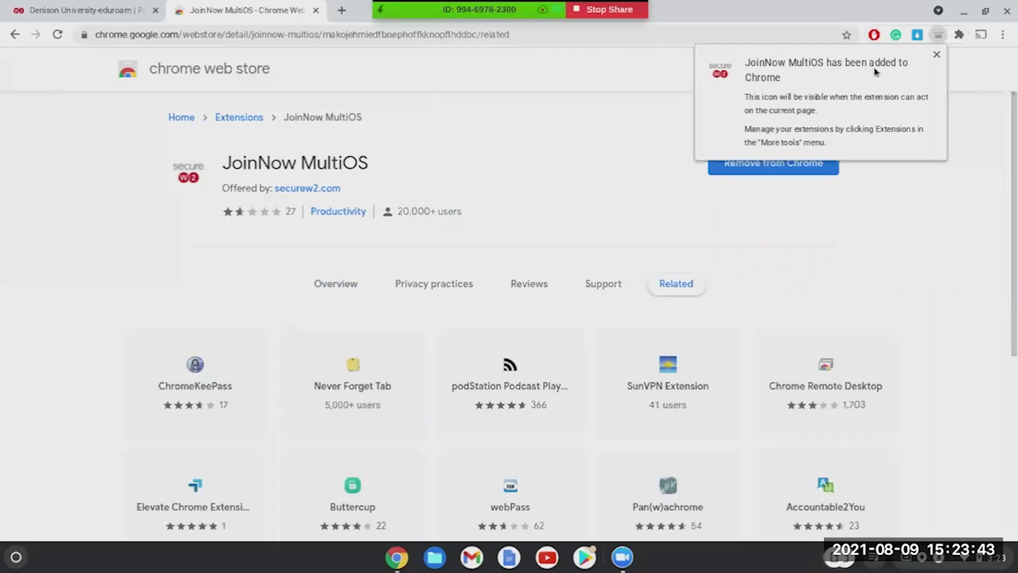
click(64, 11)
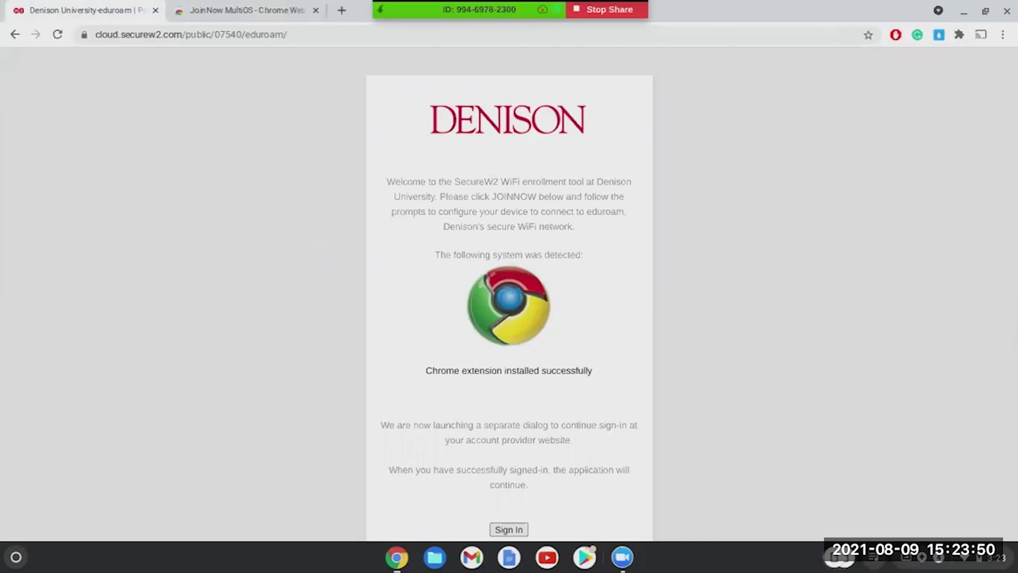
click(516, 528)
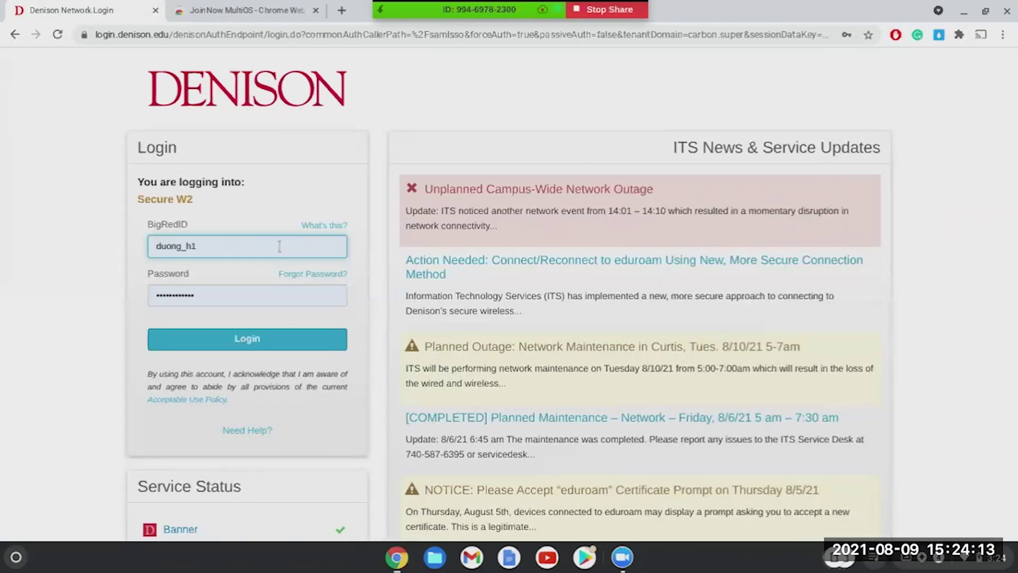
- Log in to Denison Network Login with the entered BigRedID and password
click(242, 340)
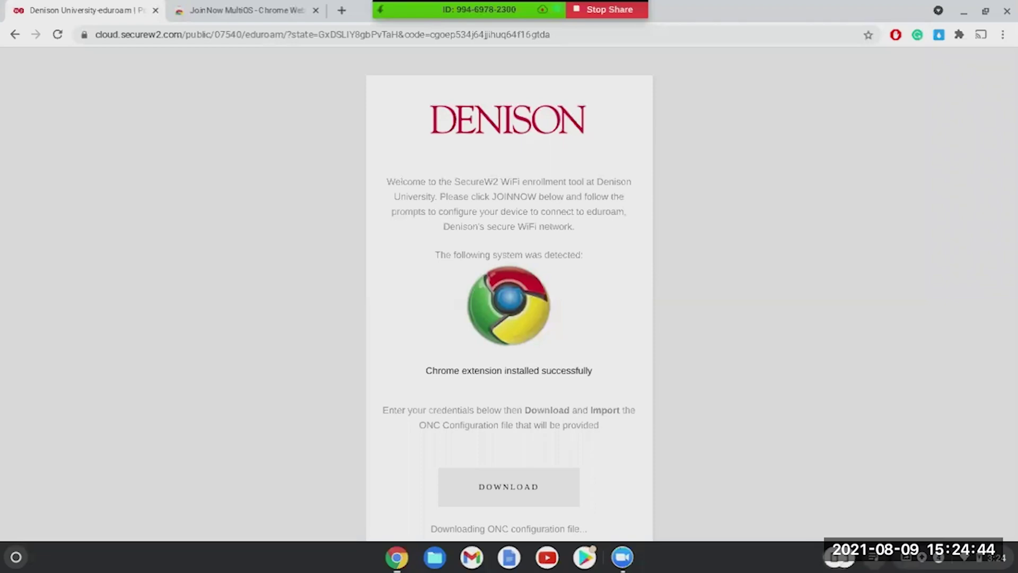
- Download the ONC configuration file from the SecureW2 enrollment page
click(539, 486)
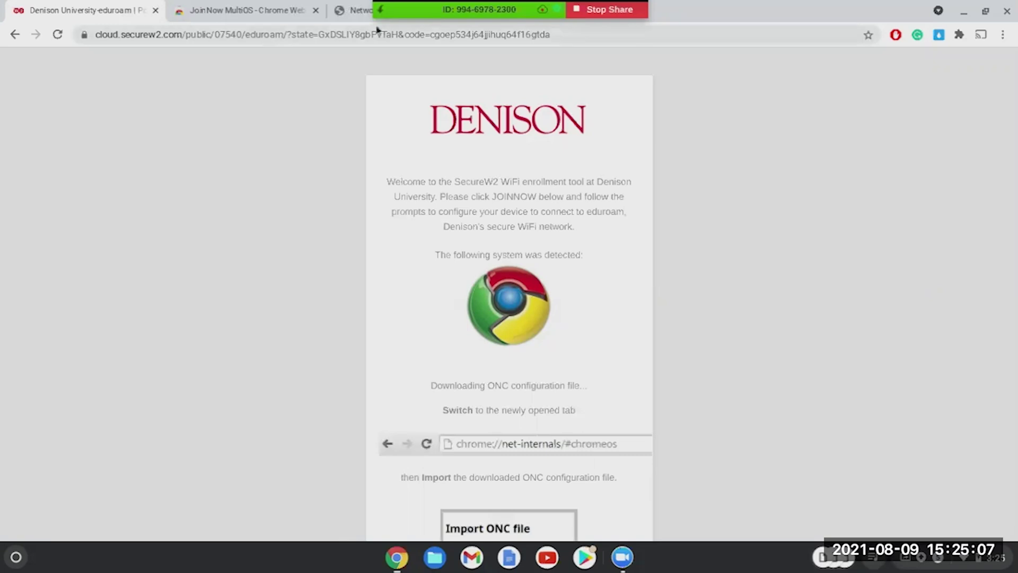
- Import the SecureW2.onc file on the chrome://network page
click(355, 18)
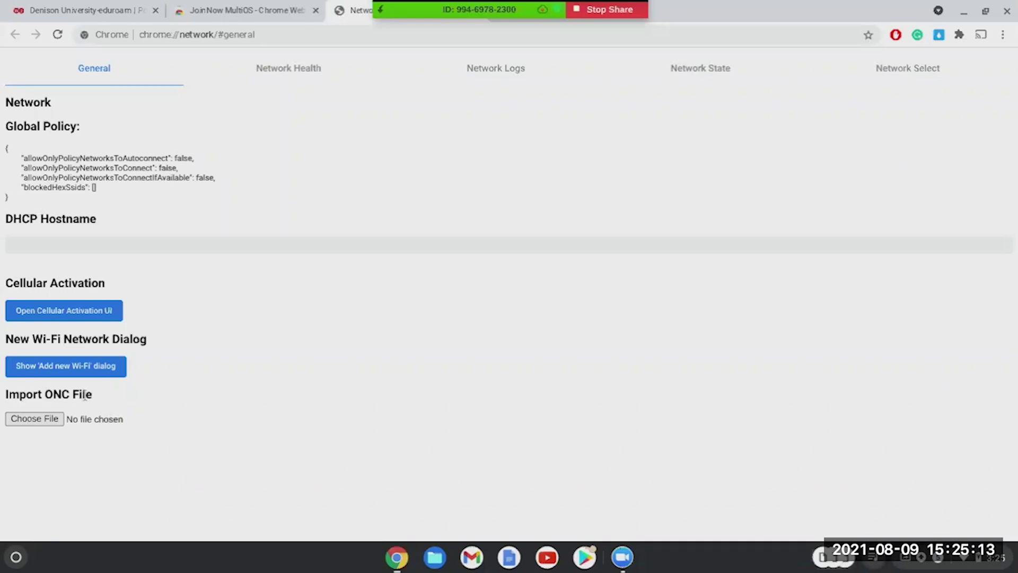
click(51, 422)
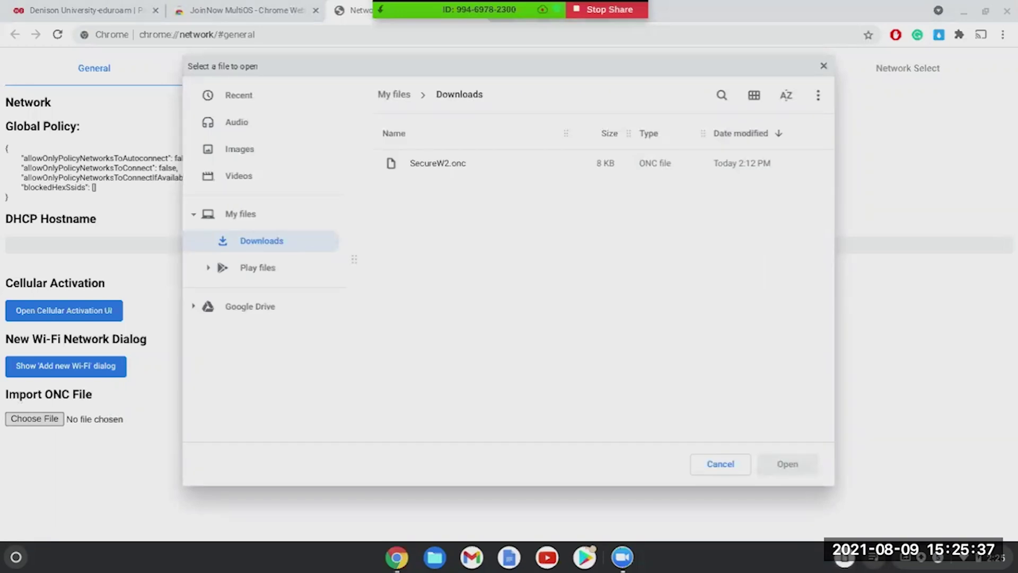
double_click(473, 173)
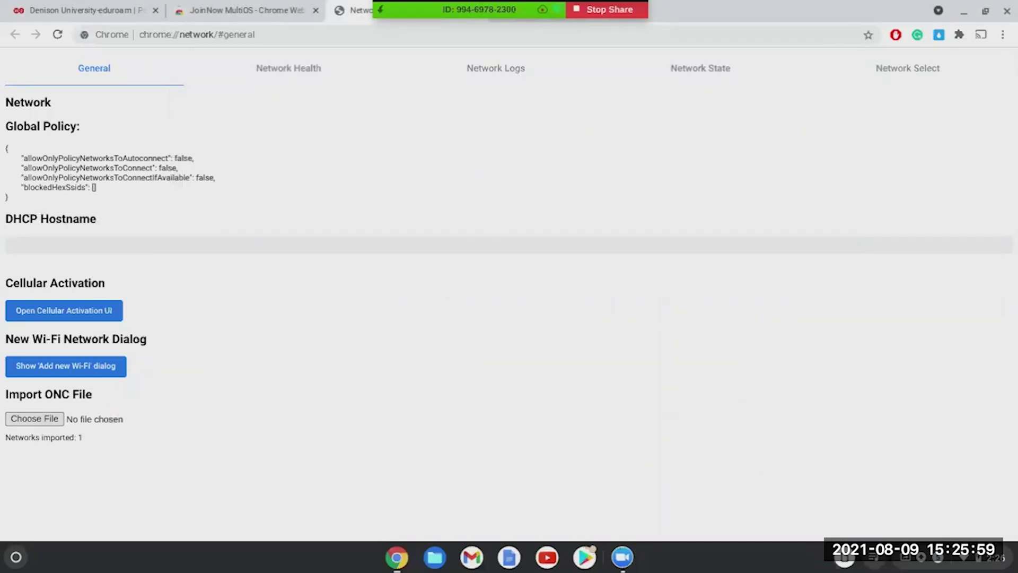
- Open the eduroam join dialog from the Quick Settings Wi-Fi list
click(966, 559)
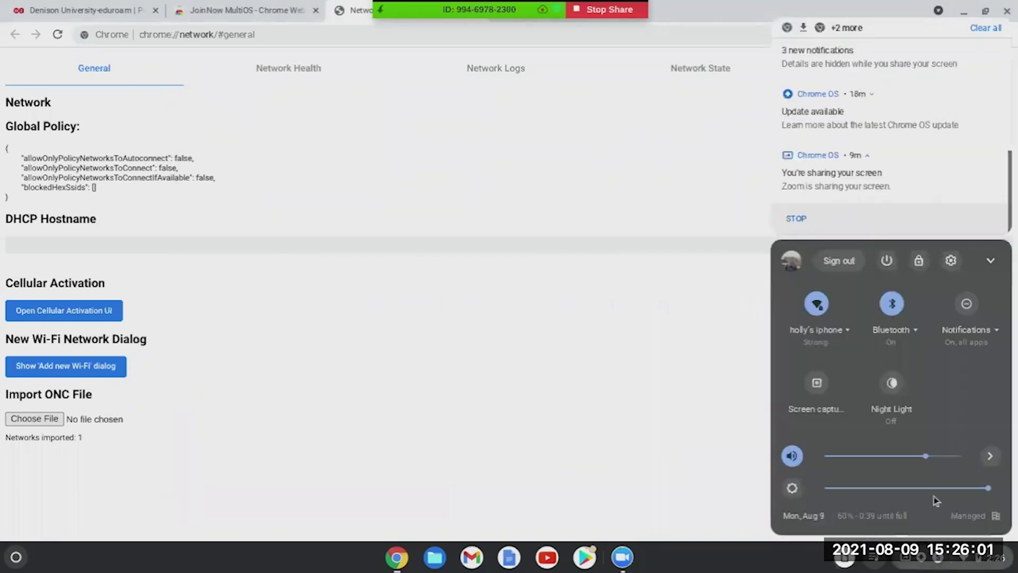
click(848, 337)
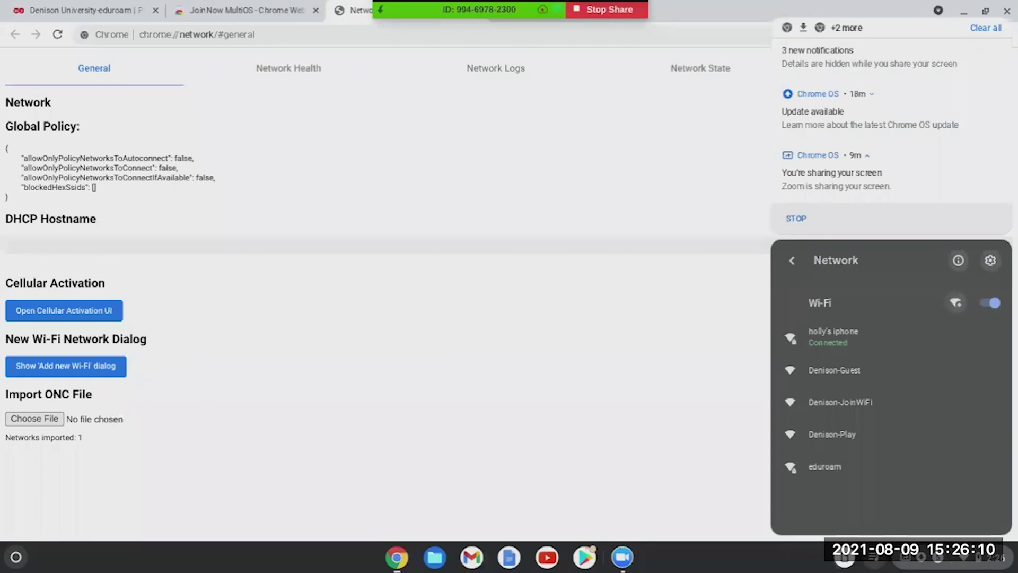
click(862, 469)
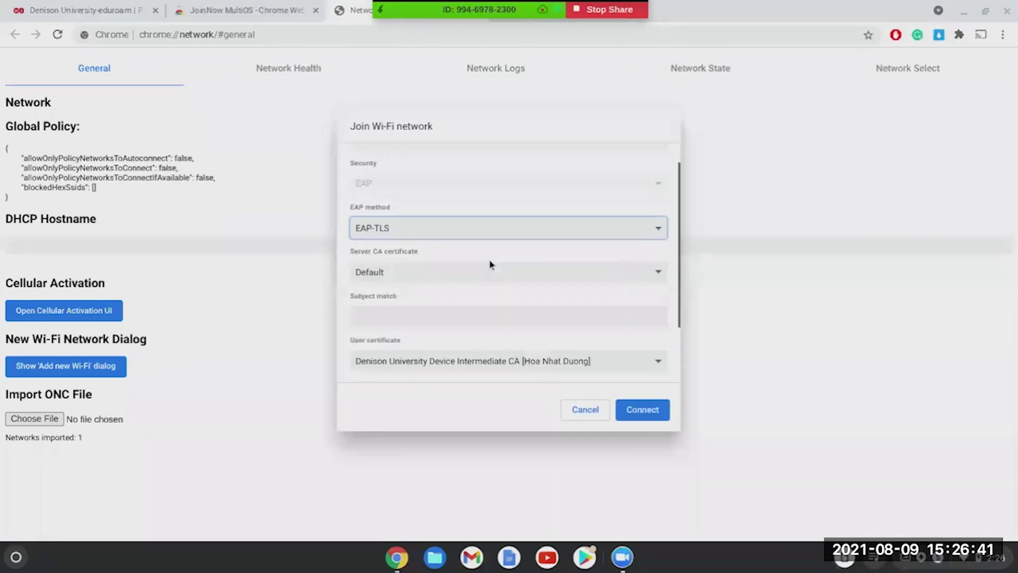
scroll(490, 265, up, 2)
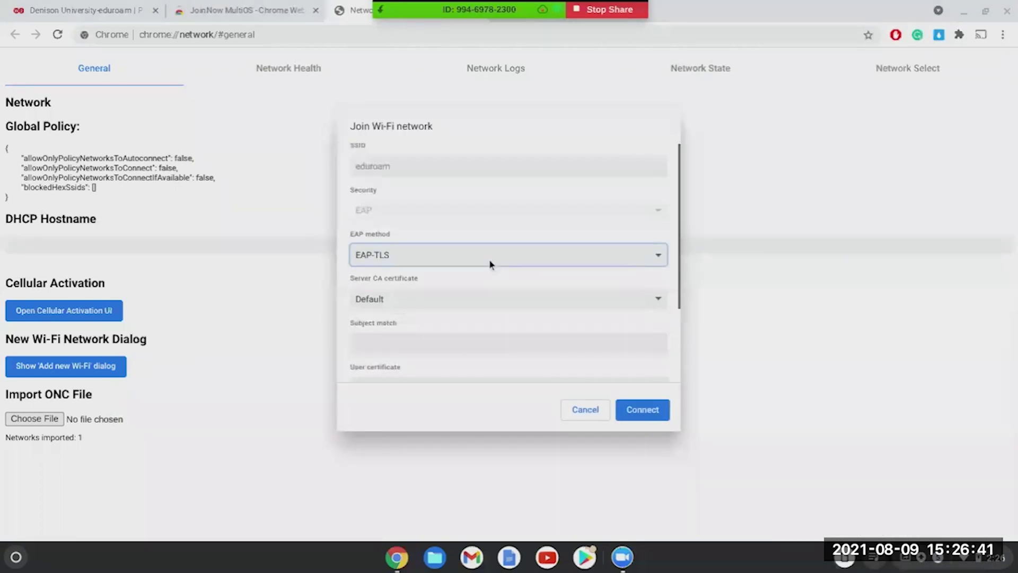
scroll(490, 264, down, 1)
scroll(491, 265, down, 2)
scroll(490, 265, down, 1)
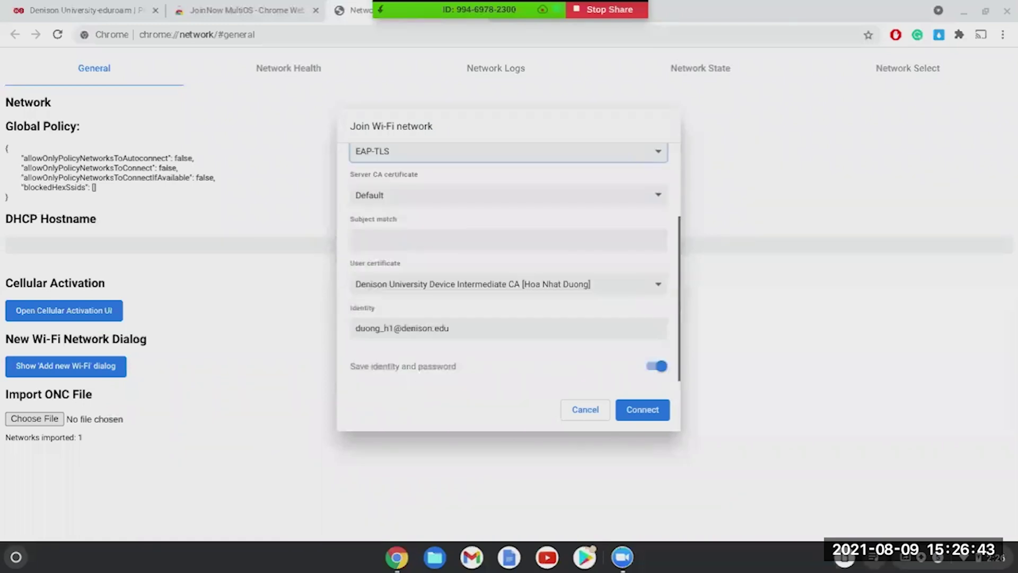